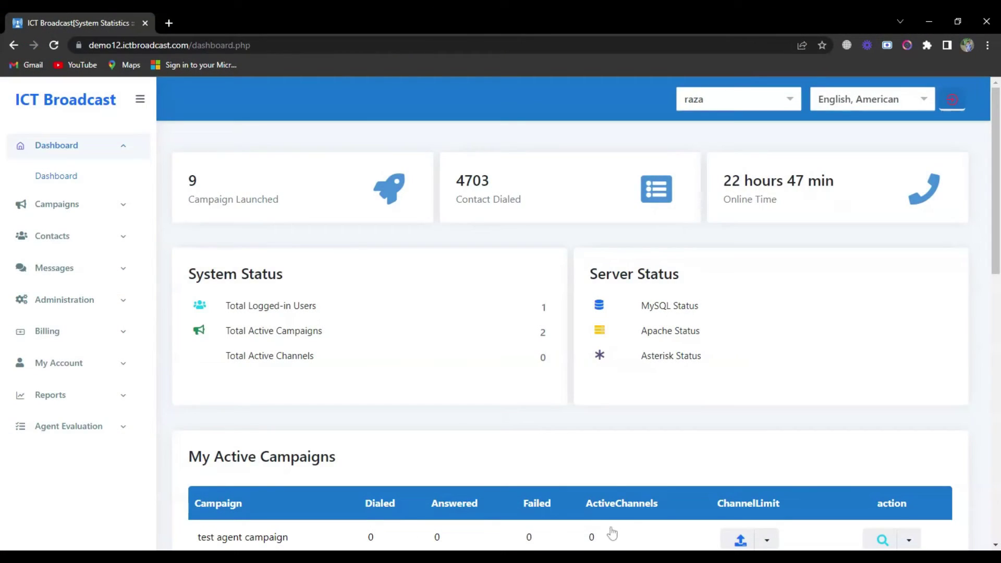
Open the IVR browse page under Messages, which shows no IVRs yet
click(75, 270)
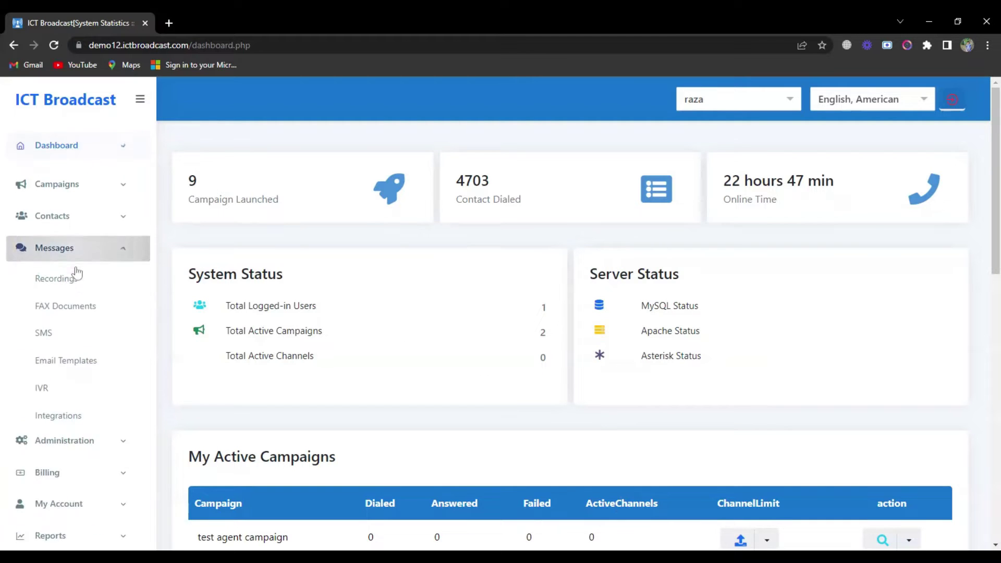
click(43, 381)
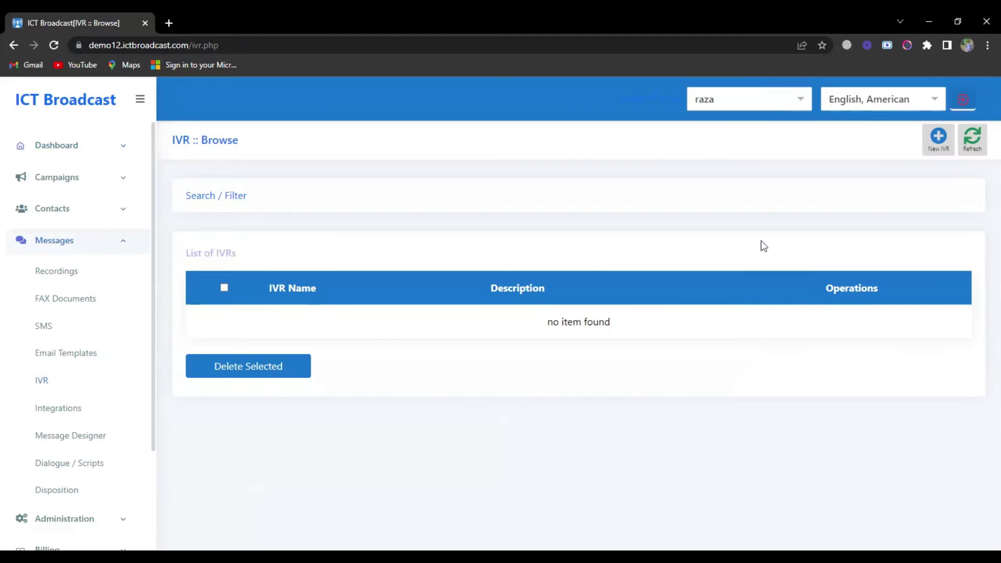
Start a new IVR and place a play-audio step beside the start step
click(939, 149)
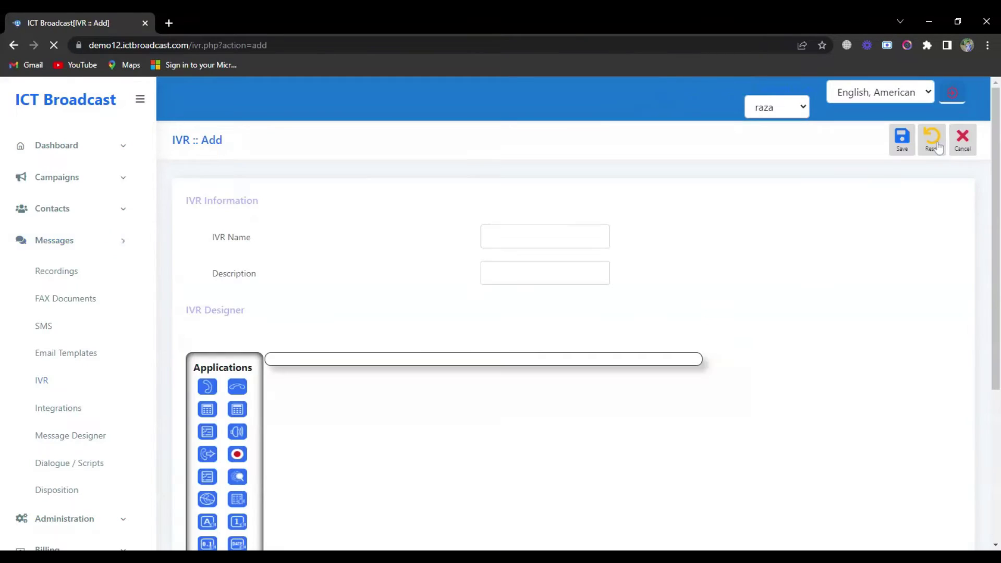
scroll(407, 222, down, 3)
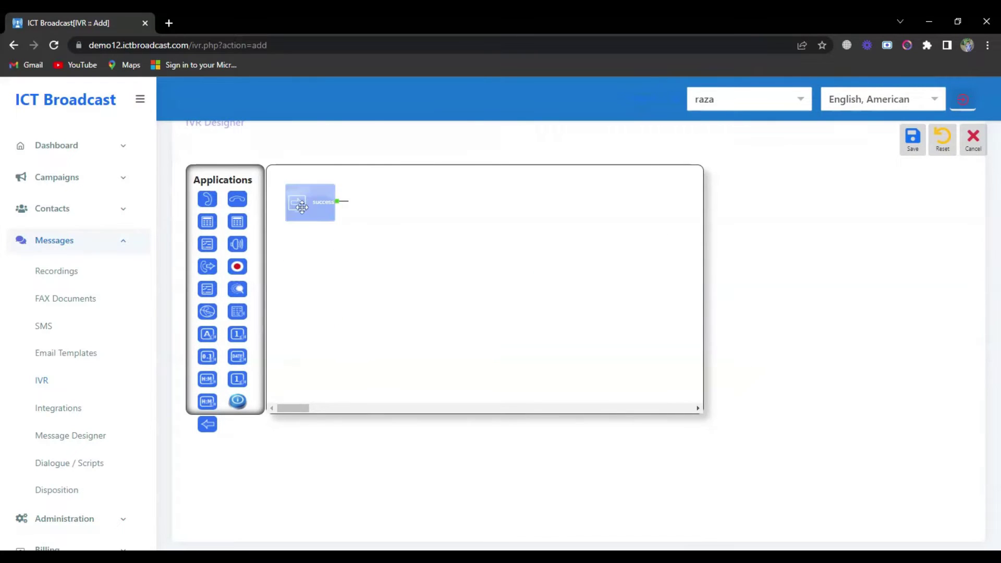
drag(300, 206, 304, 238)
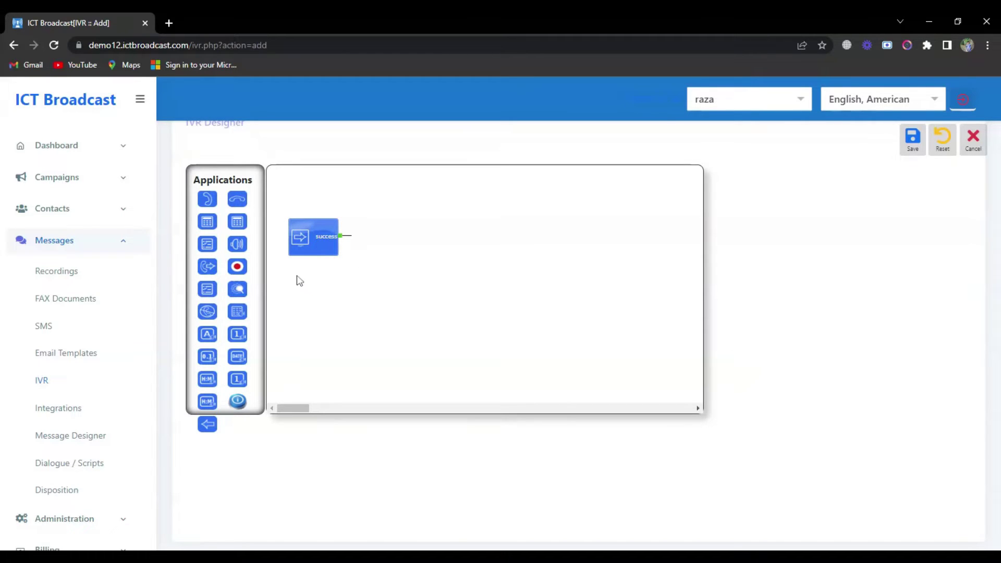
drag(237, 243, 407, 265)
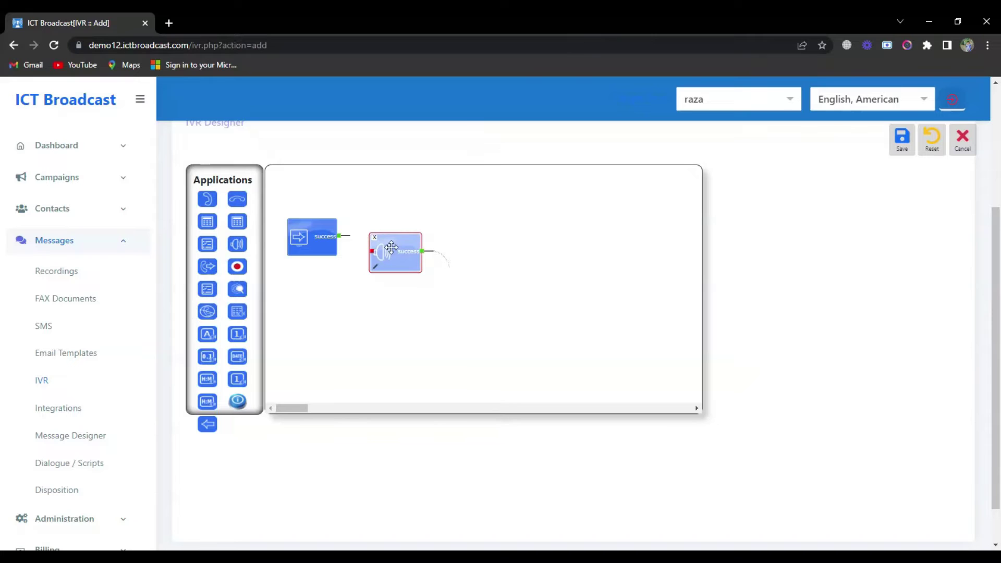
drag(407, 261, 389, 246)
Set the audio step's recording to Question # 3 and apply it
click(374, 267)
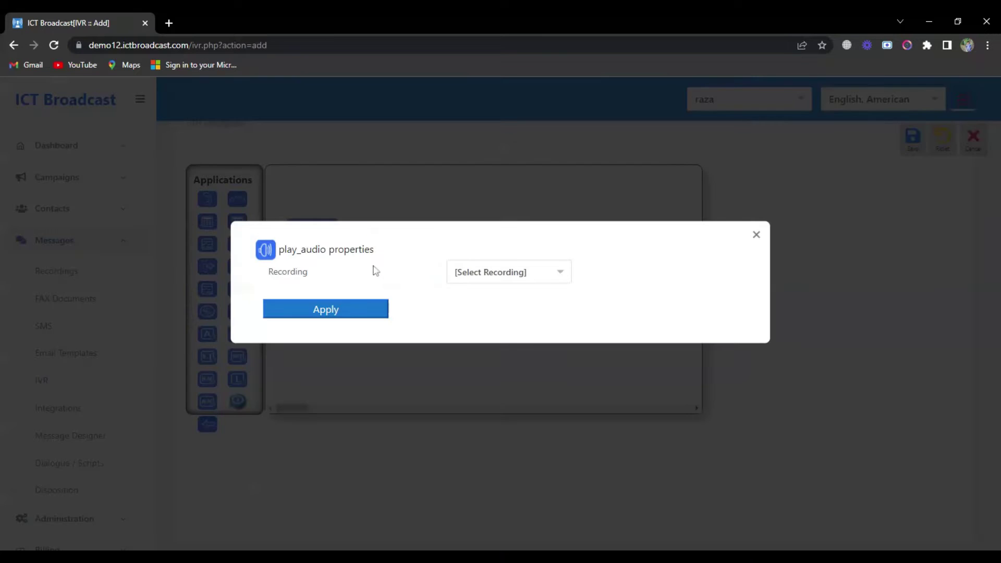
click(521, 270)
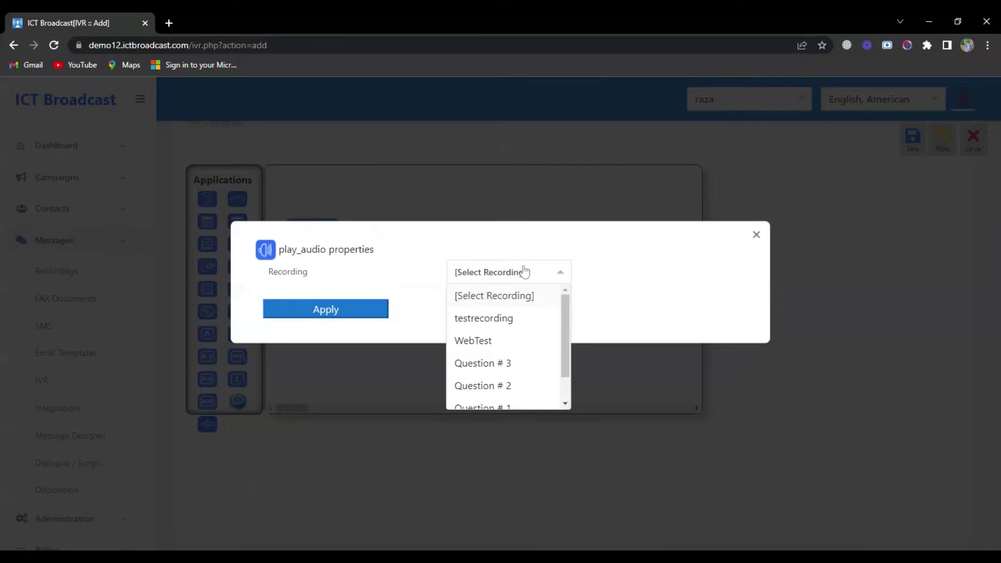
click(523, 320)
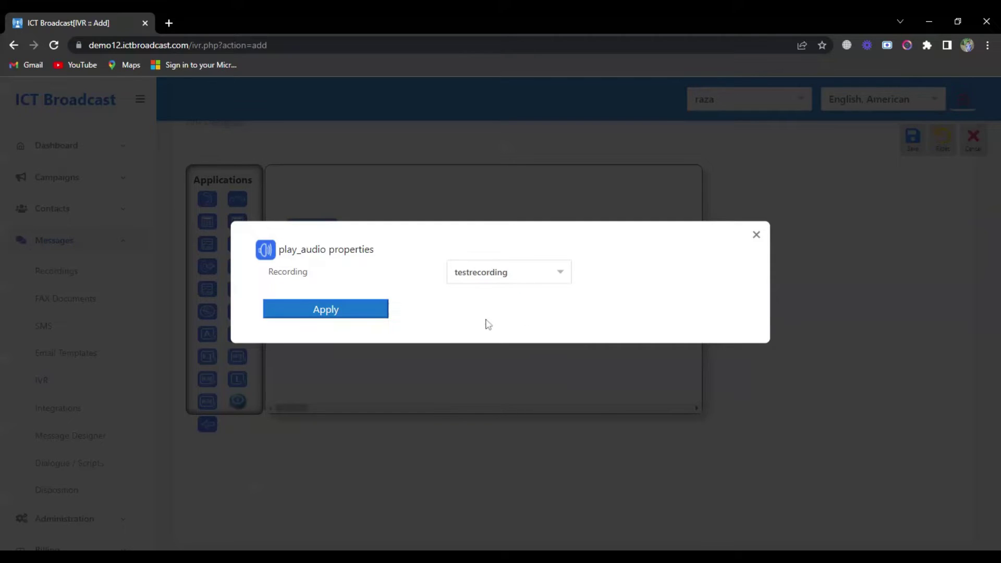
click(333, 305)
click(375, 269)
click(541, 274)
scroll(541, 344, down, 1)
click(523, 330)
click(347, 308)
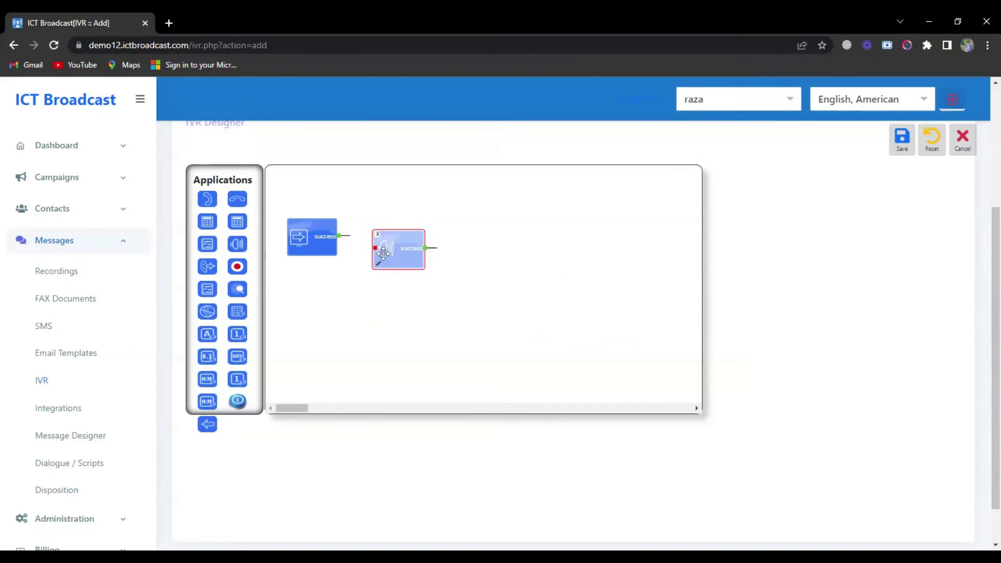
Connect the start step's success output to the audio step and add a menu step
drag(381, 255, 378, 252)
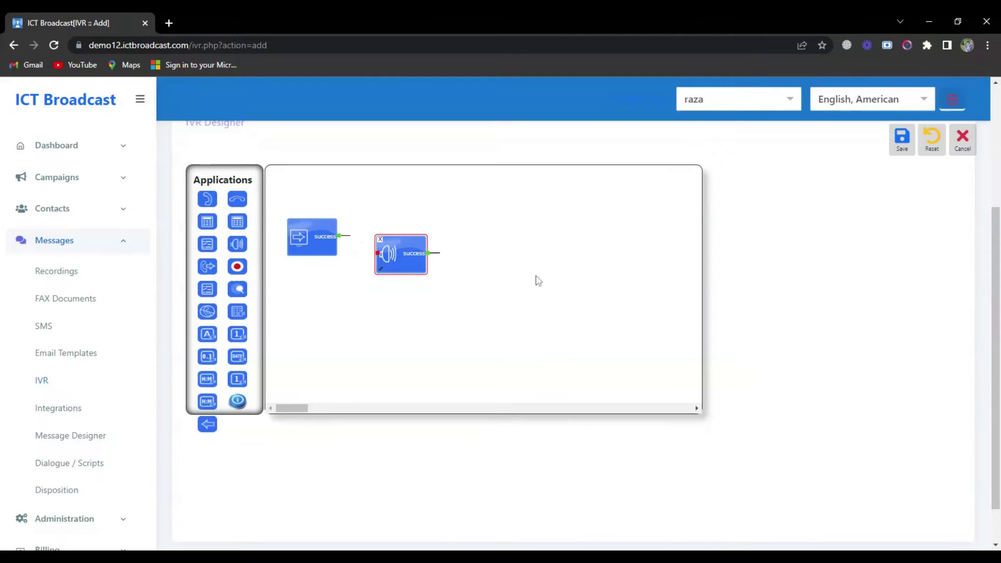
drag(342, 236, 380, 252)
drag(207, 289, 469, 286)
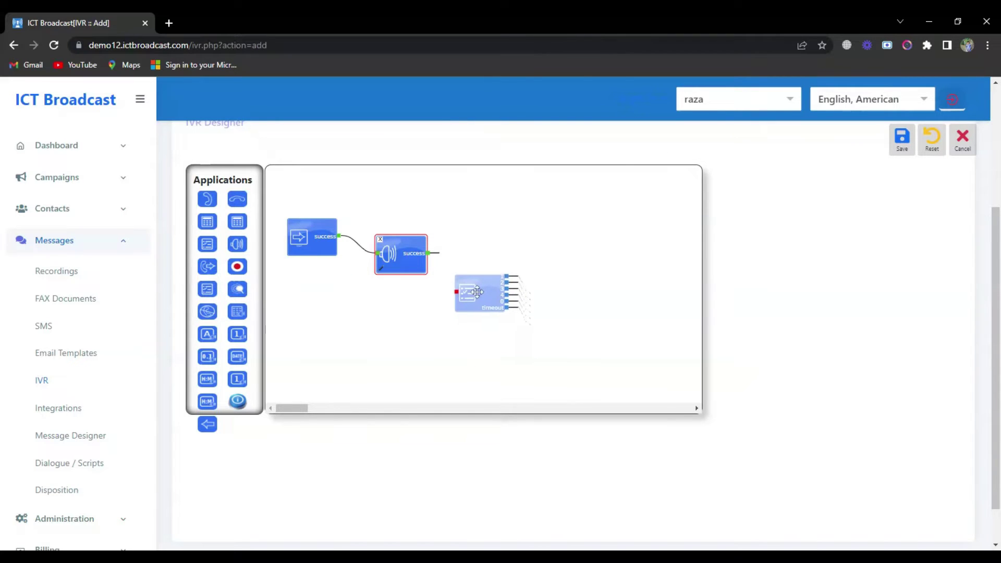
Set the menu step's message to testrecording and apply it
click(477, 292)
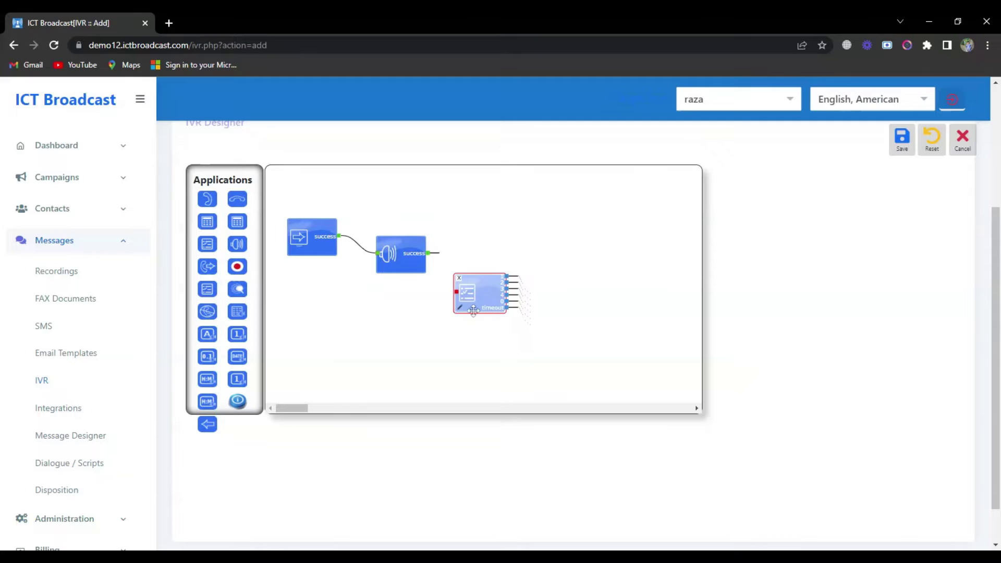
double_click(473, 311)
click(529, 189)
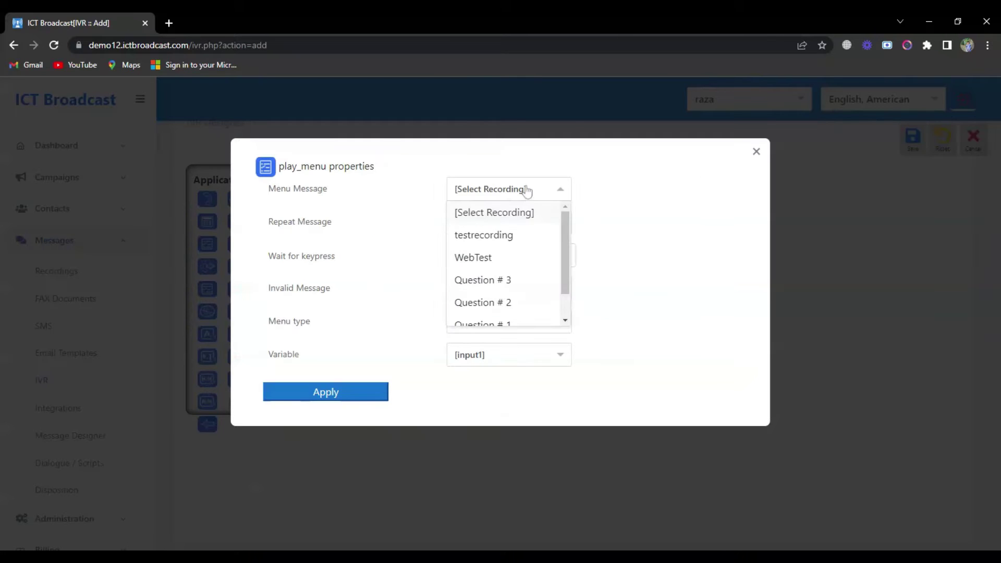
click(509, 235)
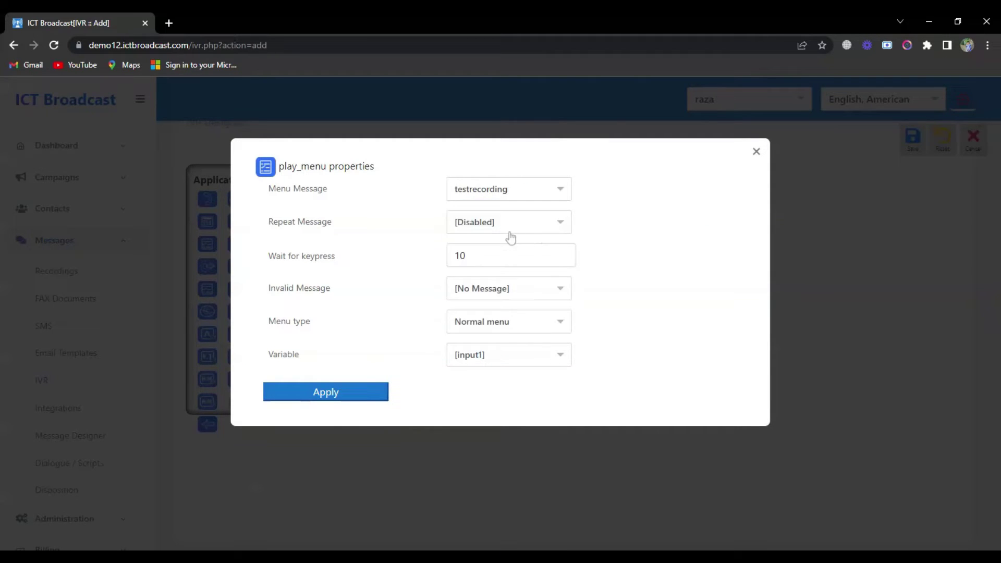
click(368, 392)
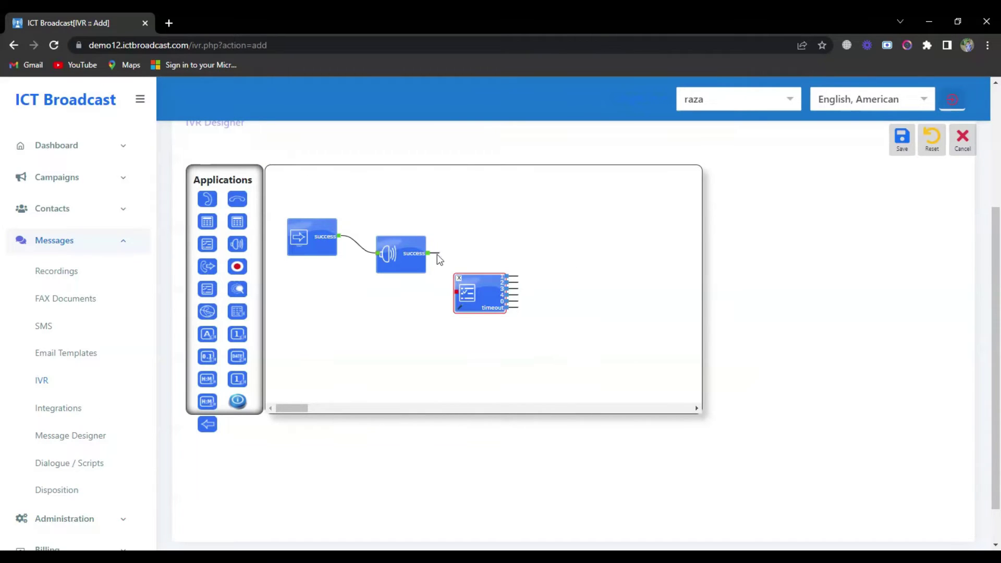
Link the audio step to the menu, send option 1 to a new audio step, and add a transfer step
mouse_move(428, 255)
mouse_down()
mouse_move(460, 290)
mouse_move(458, 277)
mouse_up()
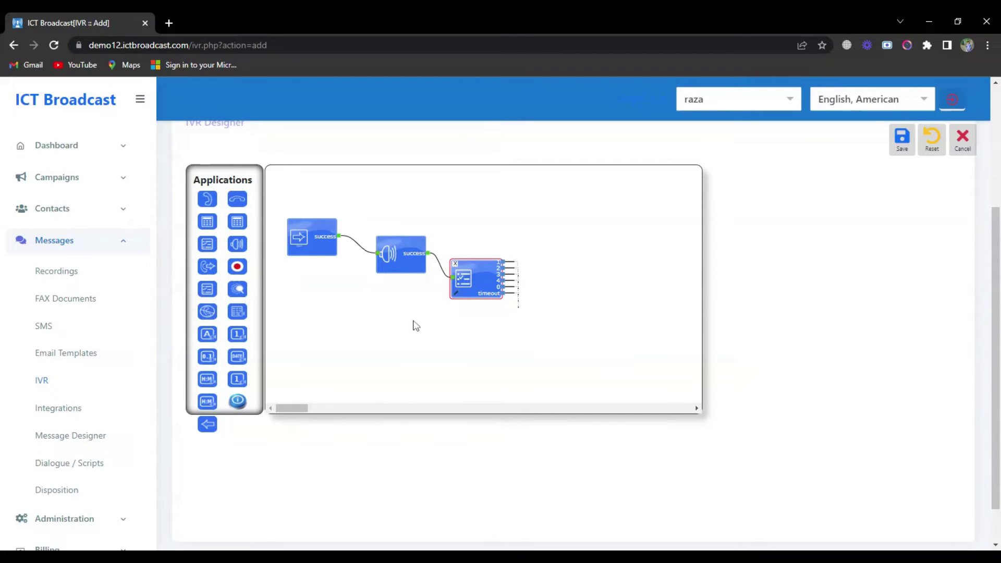
drag(236, 244, 560, 234)
click(568, 242)
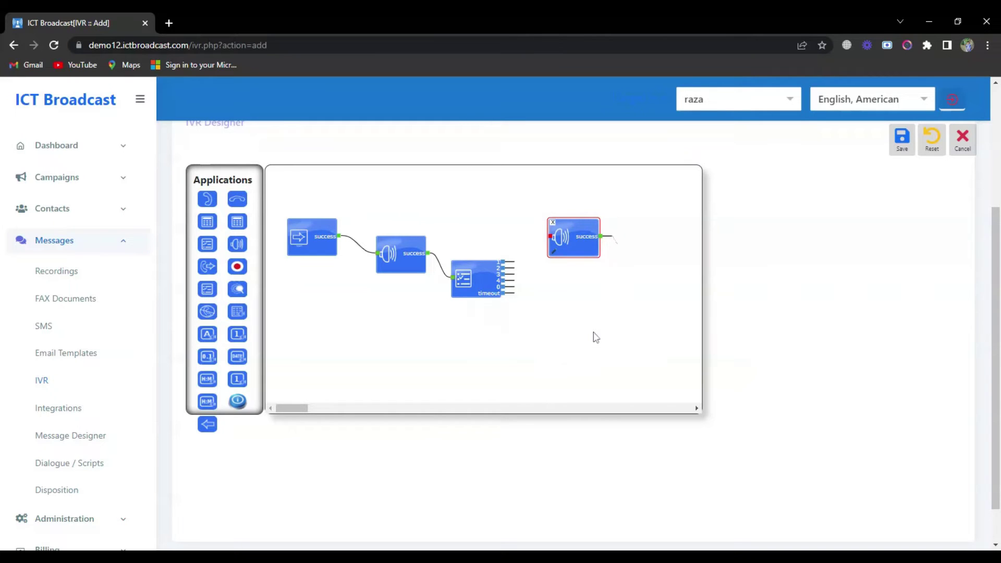
drag(510, 269, 558, 234)
mouse_move(208, 267)
mouse_down()
mouse_move(570, 292)
mouse_move(563, 303)
mouse_up()
Set the transfer step to extension 1 (Agent: 1012) and apply it
double_click(563, 304)
click(555, 275)
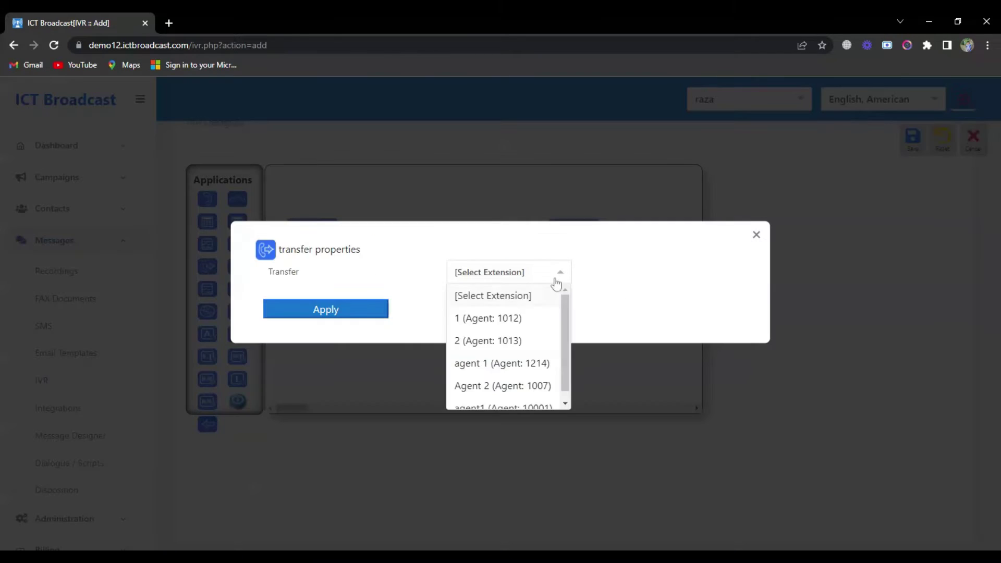
click(485, 318)
click(387, 312)
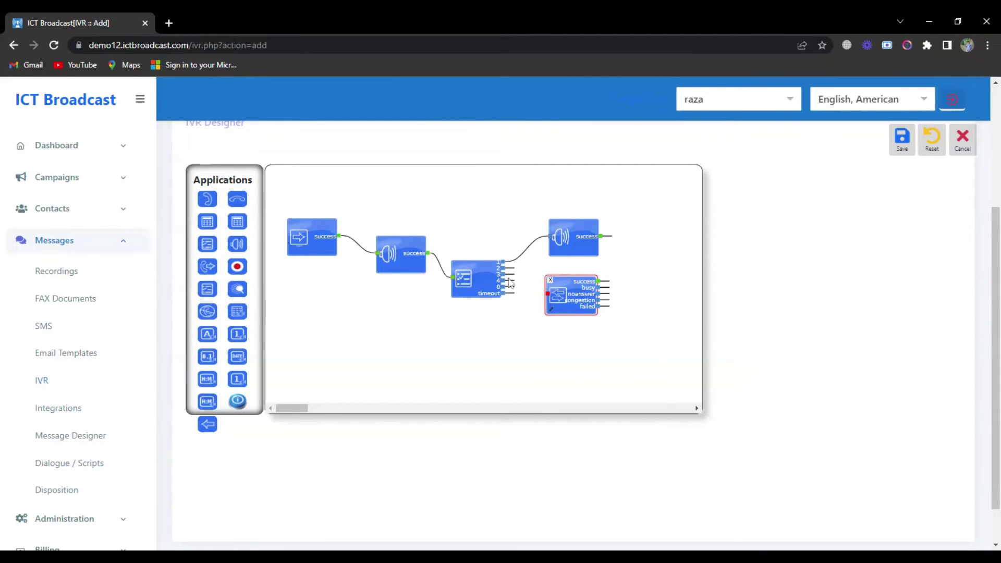
Route menu option 2 to the transfer and option 3 to the first audio step, then add a hangup
drag(504, 268, 550, 294)
drag(505, 273, 378, 254)
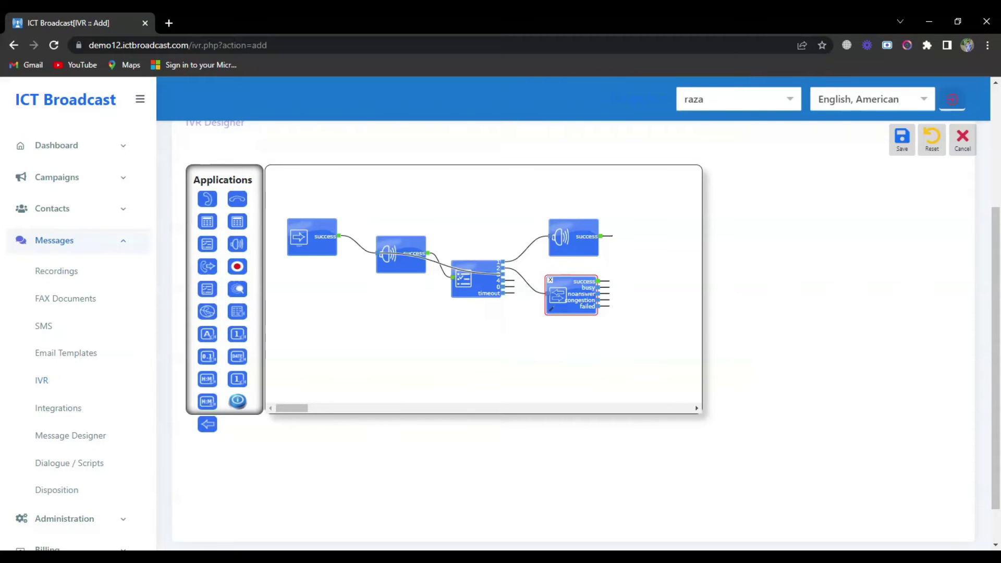
mouse_move(238, 199)
mouse_down()
mouse_move(587, 363)
mouse_move(569, 350)
mouse_up()
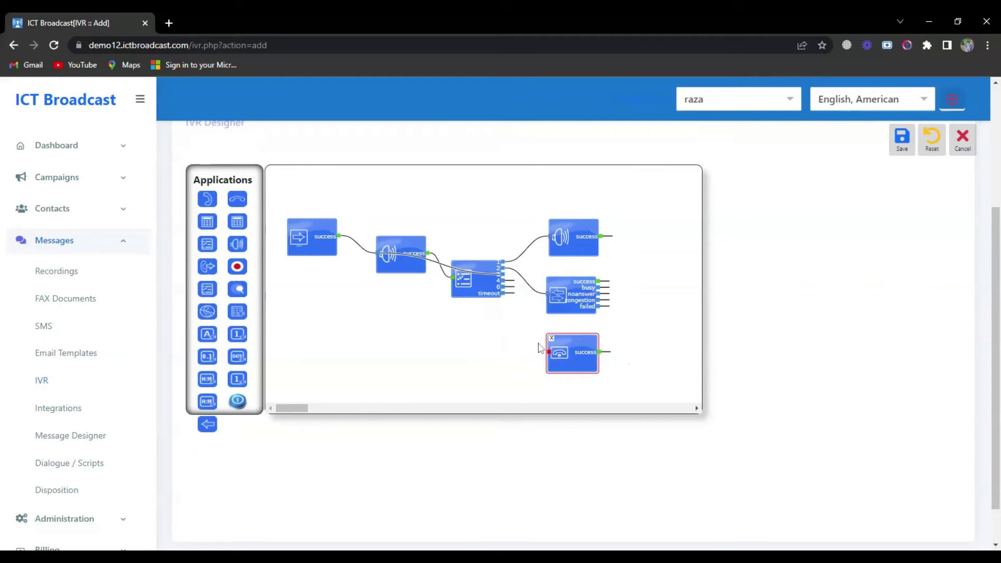
Send menu option 0 to the lower hangup and end the second audio step with a new hangup
drag(502, 286, 550, 353)
drag(237, 199, 649, 271)
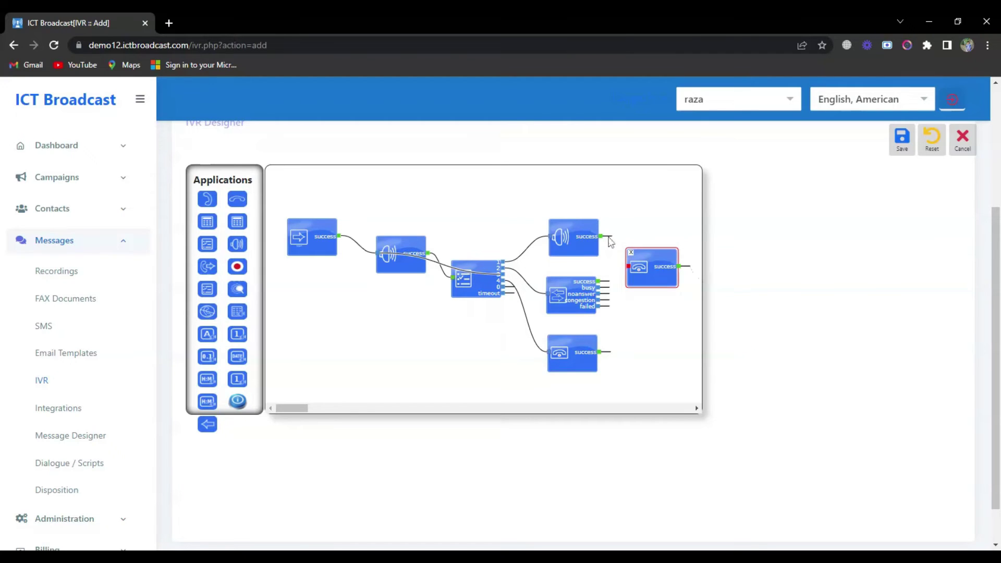
drag(599, 236, 630, 268)
scroll(628, 319, up, 2)
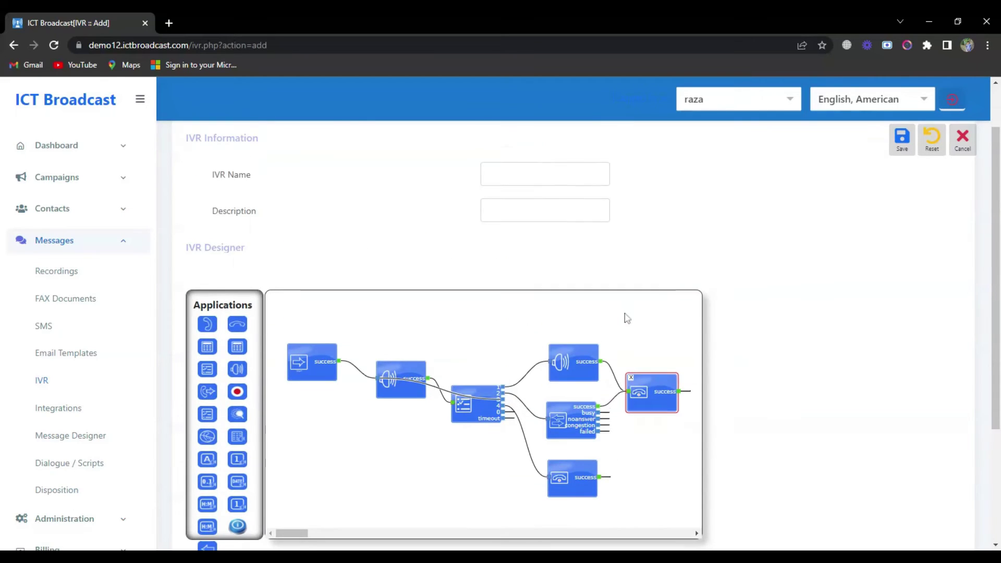
scroll(626, 319, up, 1)
Name the IVR 'Test IVR Campaign' and save it
click(548, 238)
text(Test IVR Campaign)
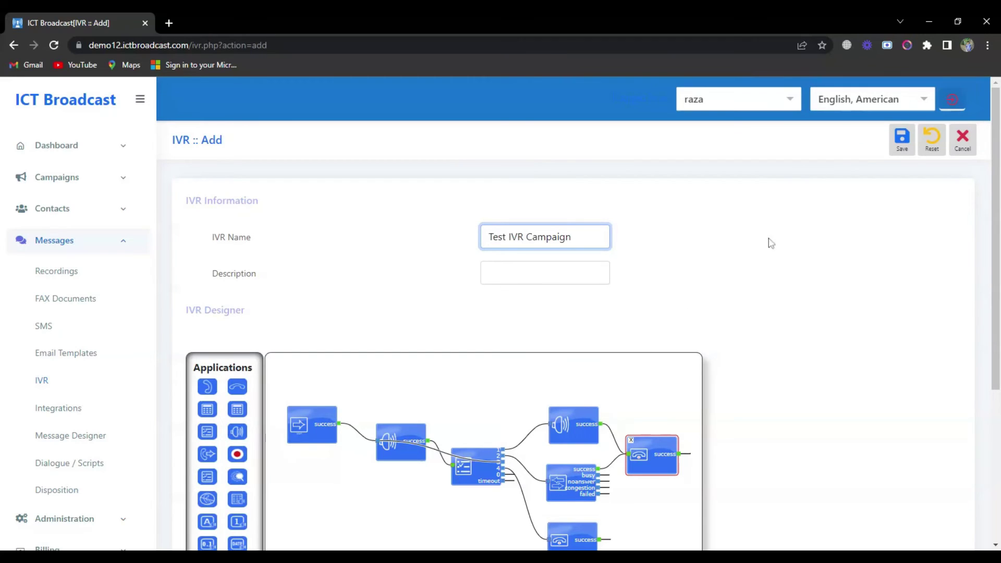
click(902, 144)
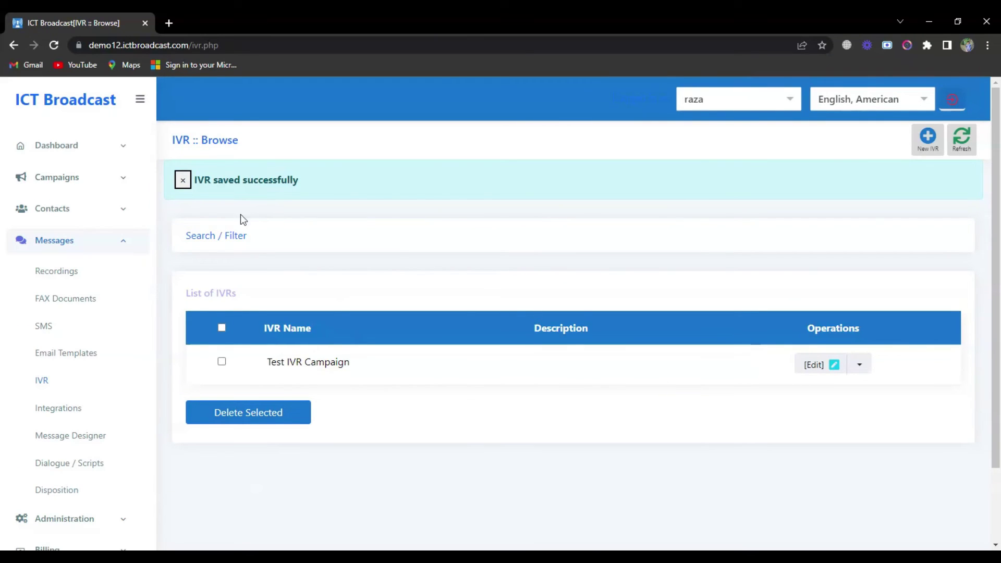
Begin a new campaign of type IVR Campaign from Campaigns Management
click(100, 180)
click(92, 214)
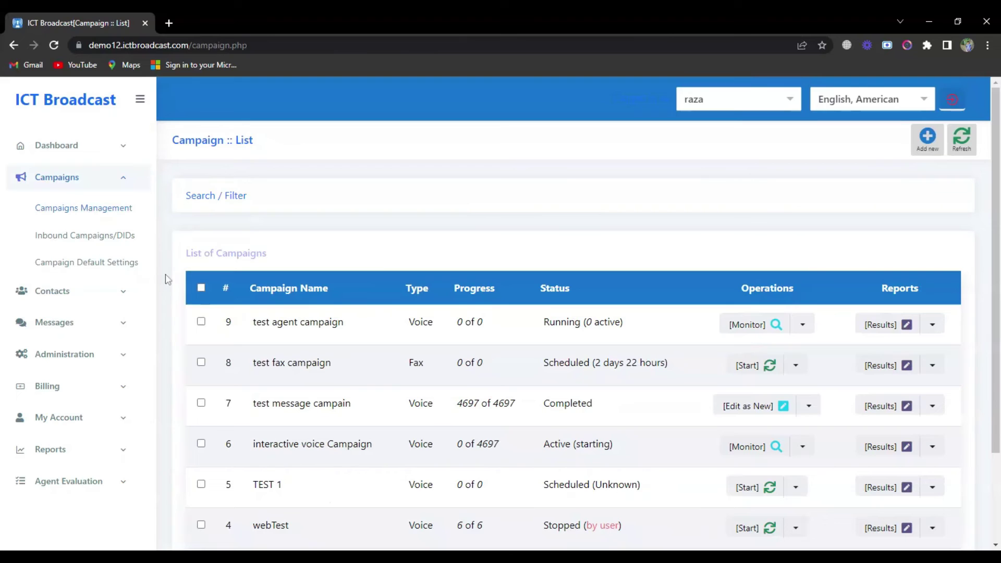
click(924, 144)
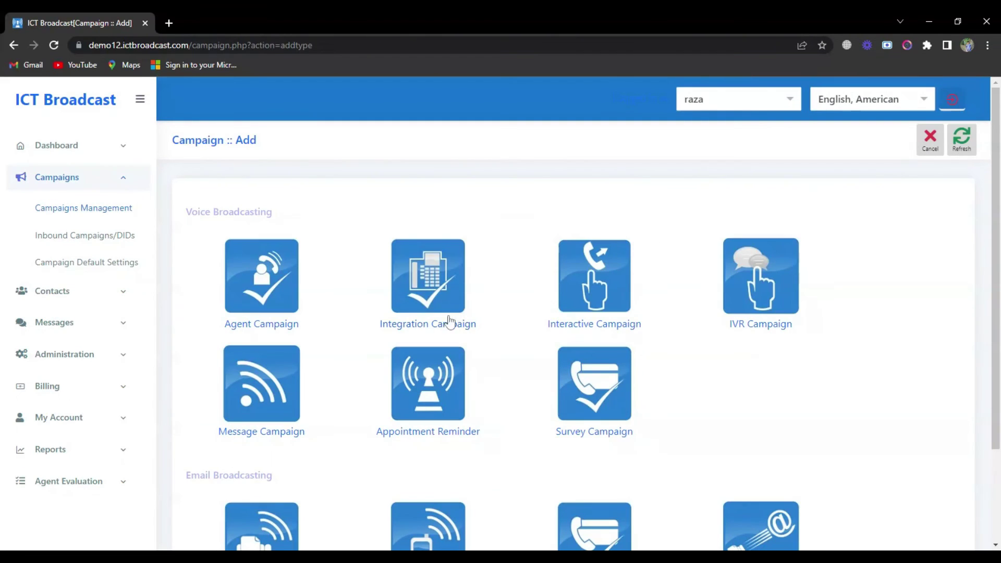
scroll(256, 325, down, 1)
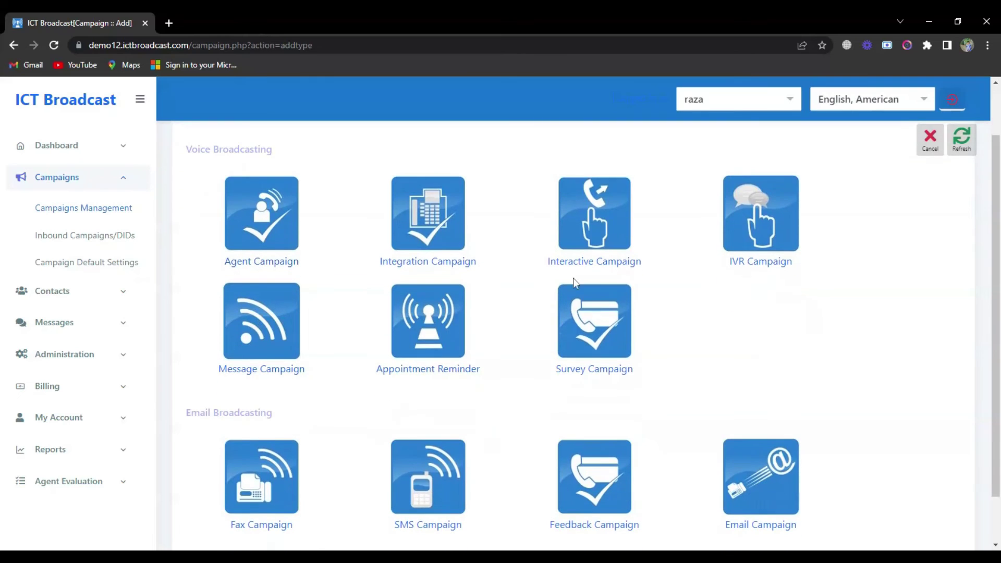
click(747, 223)
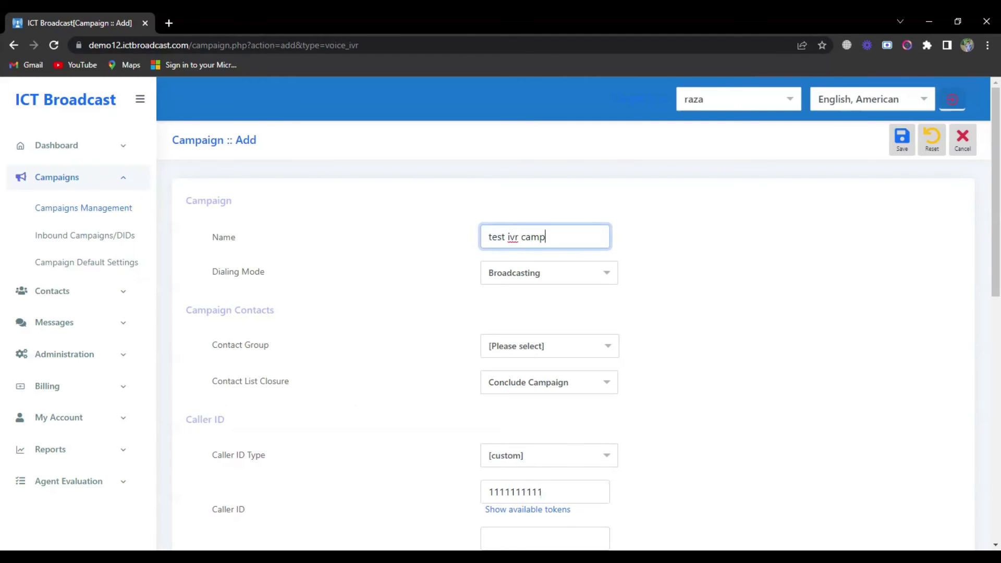
scroll(599, 292, down, 1)
Target contact group Contact_List_31_05_2022, keeping Conclude Campaign as the list closure
click(579, 283)
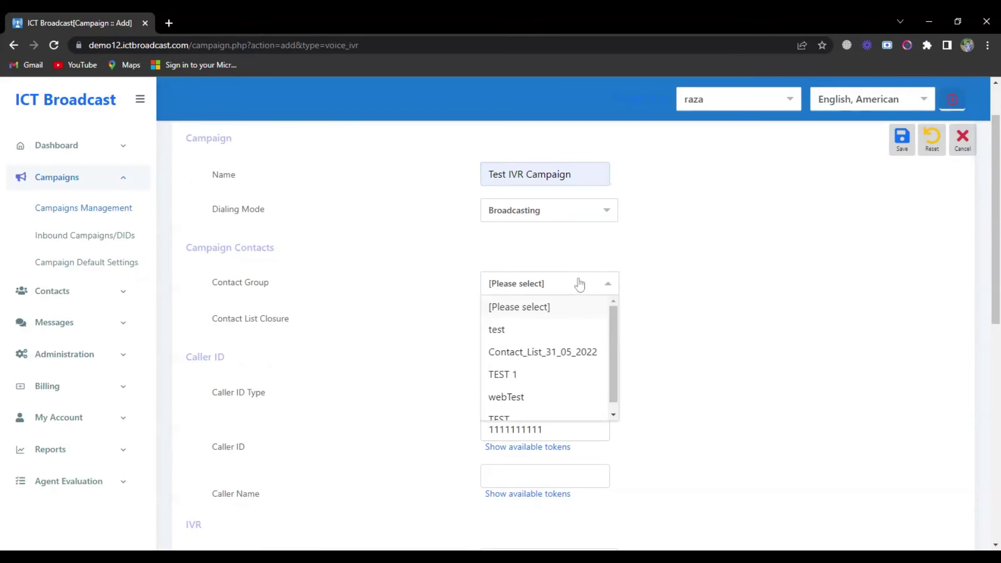
click(578, 352)
click(572, 322)
click(565, 344)
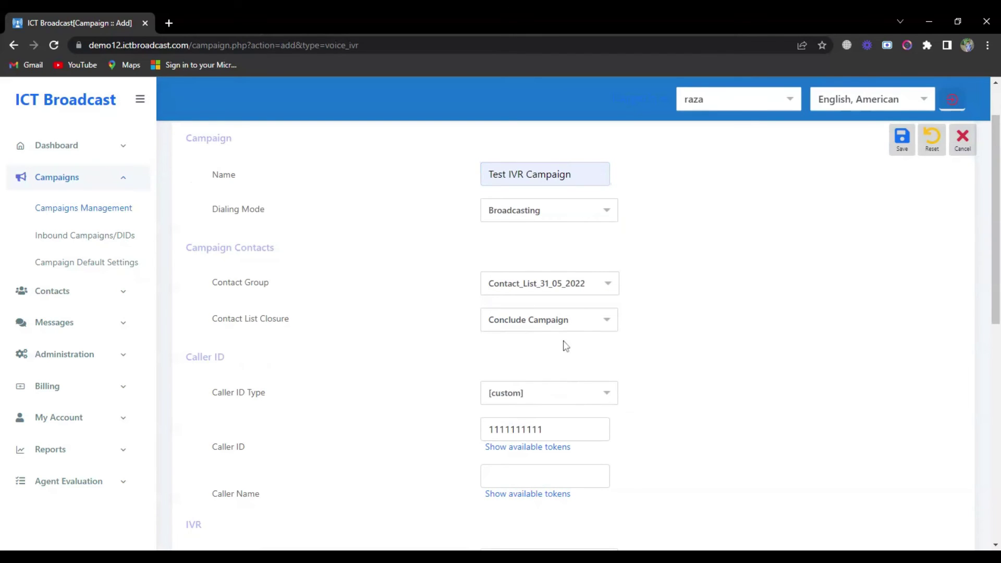
scroll(575, 313, down, 2)
click(577, 270)
click(537, 345)
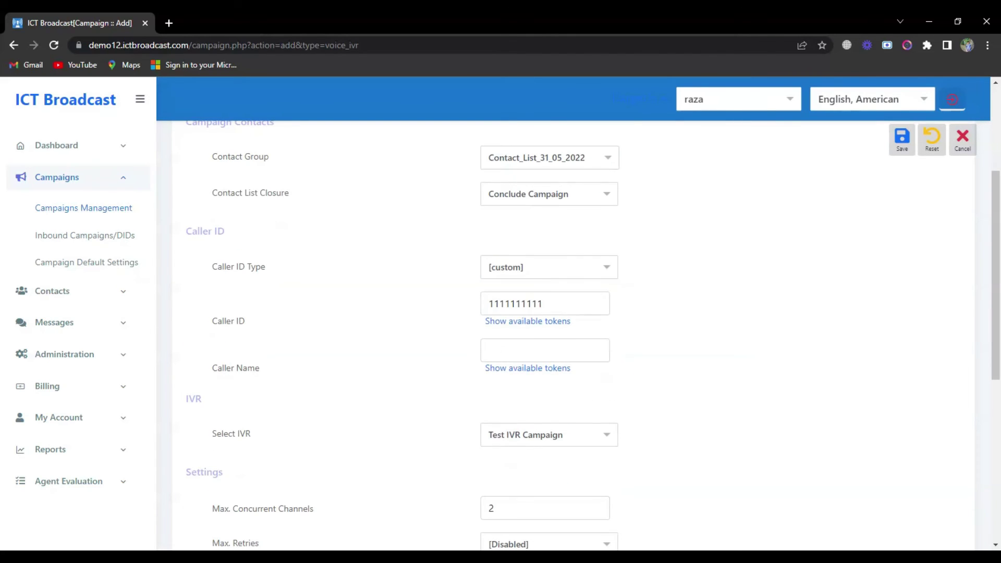
scroll(536, 345, down, 1)
double_click(532, 242)
text(3333333333)
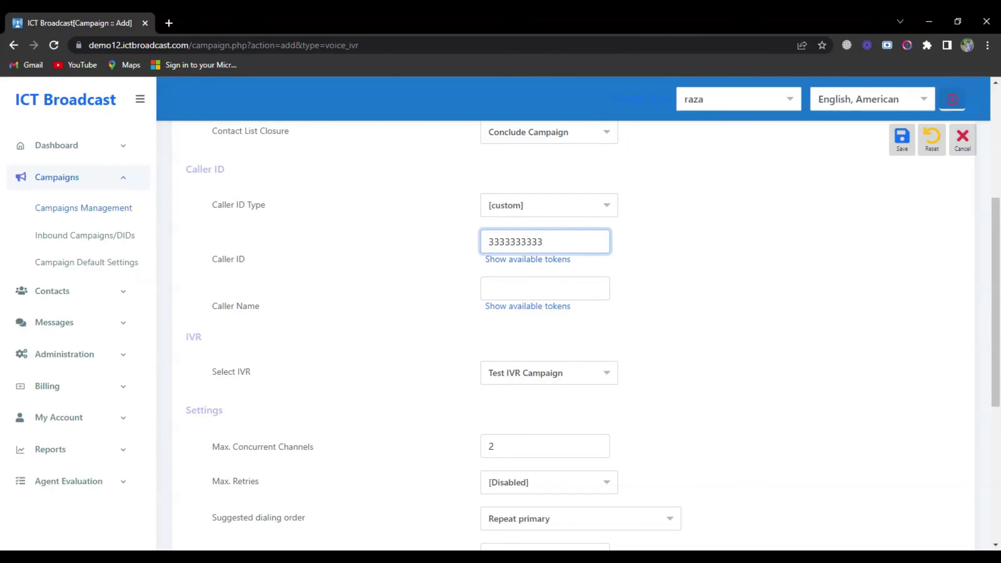
click(555, 288)
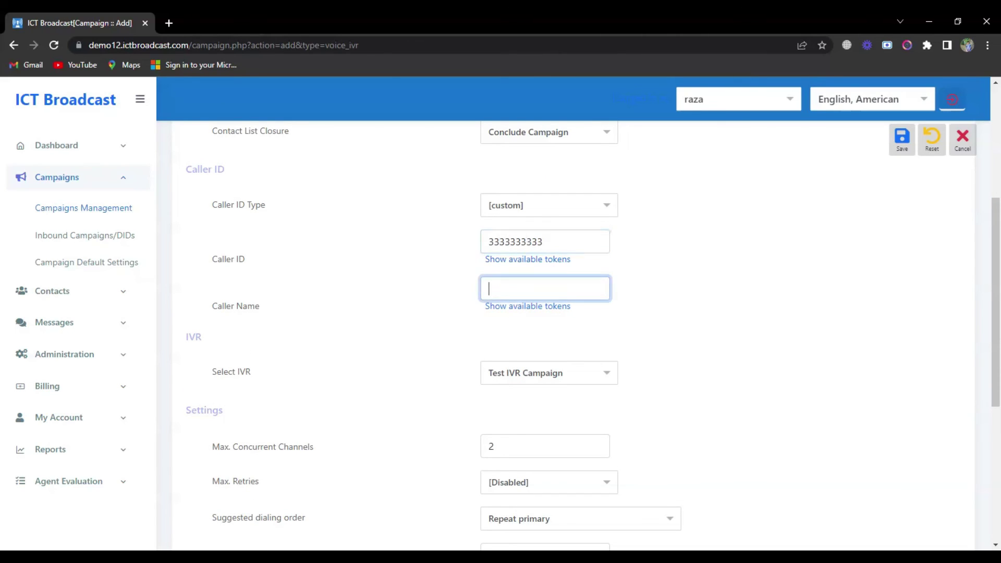
click(578, 374)
click(578, 396)
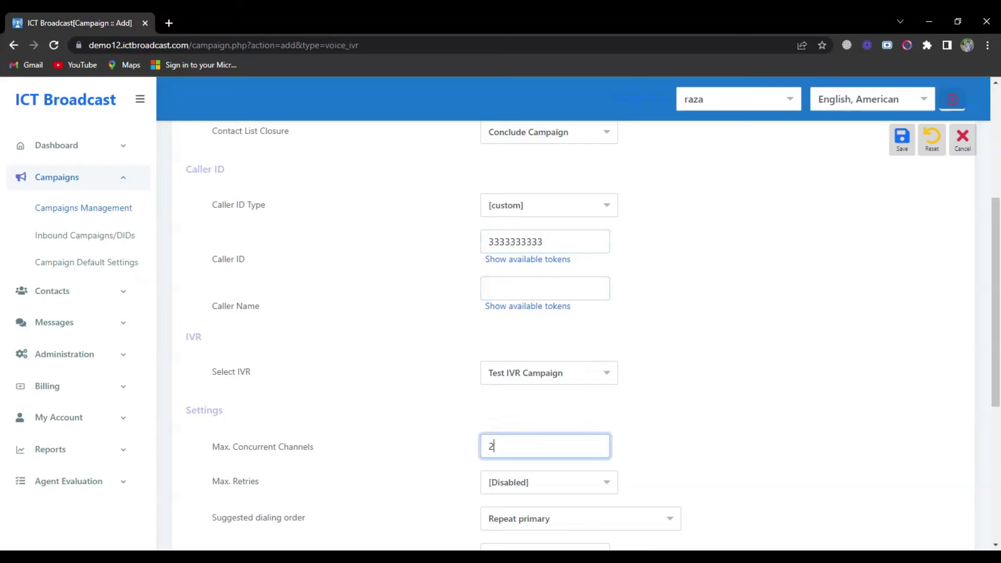
click(545, 447)
text(50)
scroll(572, 436, down, 2)
Keep retries disabled and set the maximum call duration to 60 seconds
click(570, 358)
click(570, 376)
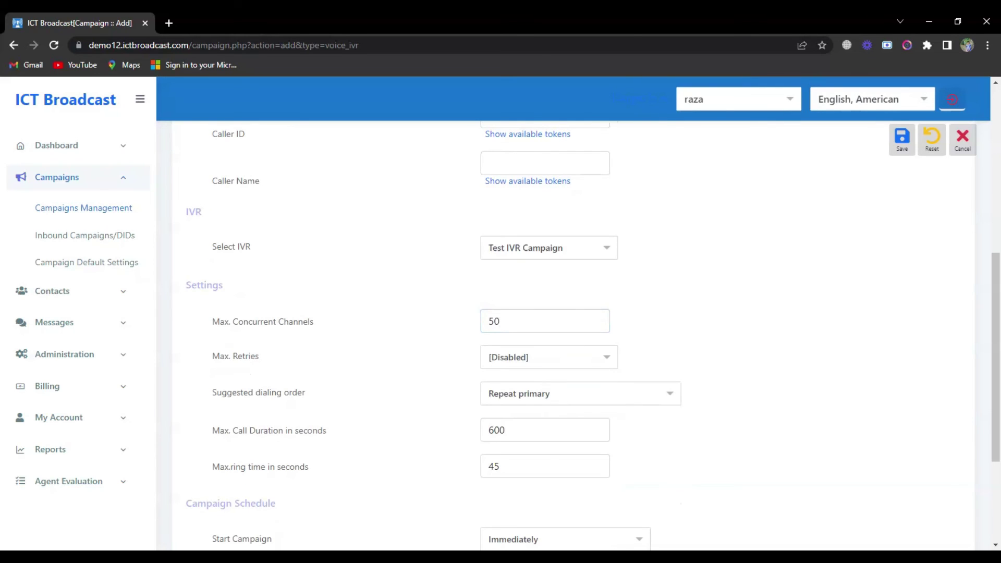
click(516, 430)
key(BackSpace)
key(Tab)
scroll(570, 376, down, 3)
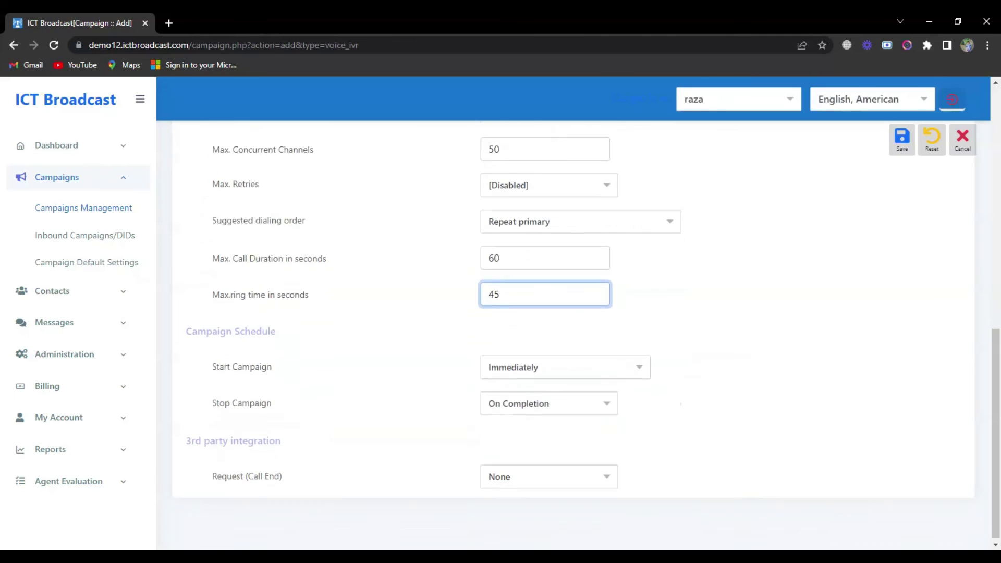
Schedule weekday starts at 10:05, stop the campaign on completion, and save it
click(570, 364)
click(548, 408)
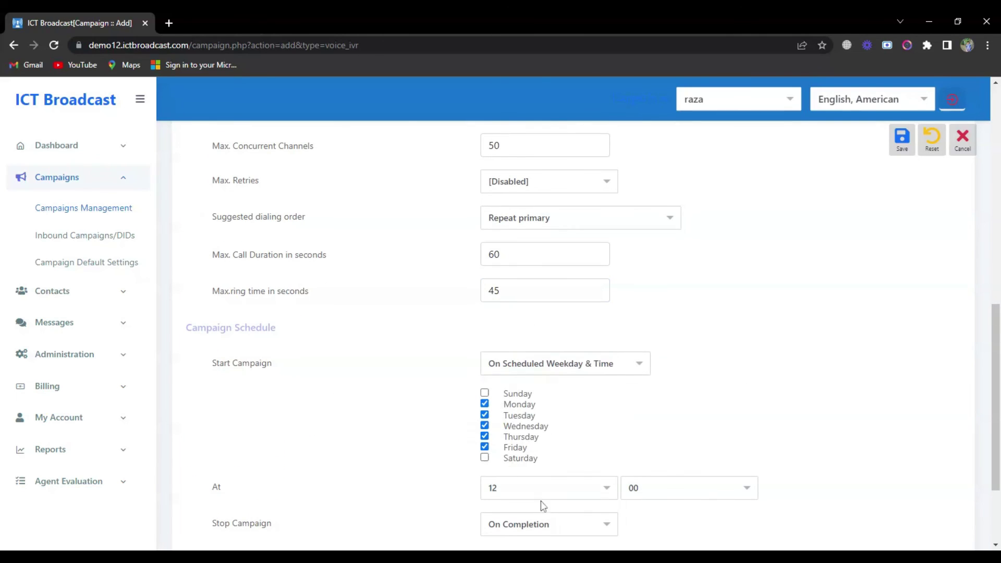
click(542, 494)
click(539, 362)
click(655, 488)
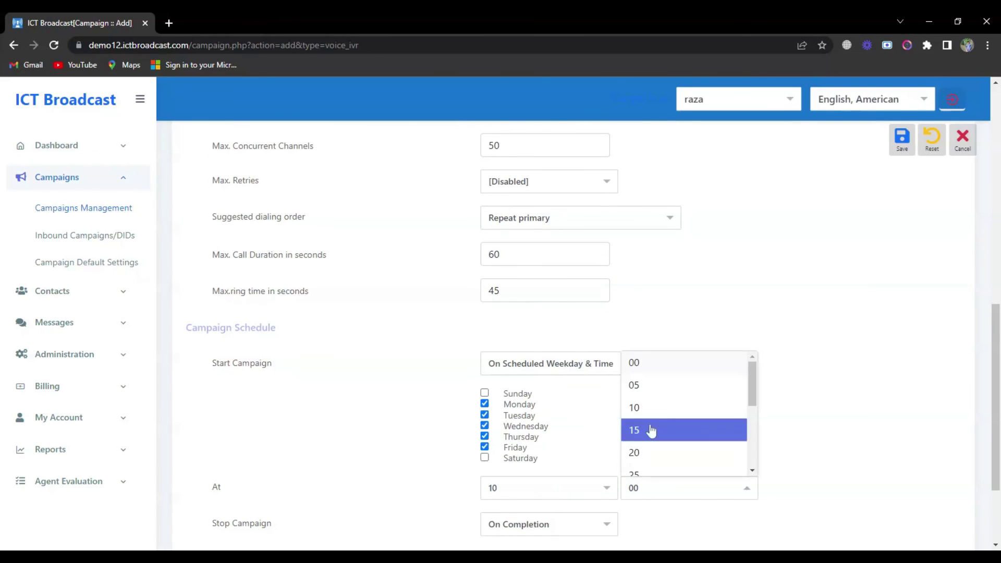
click(652, 387)
click(585, 523)
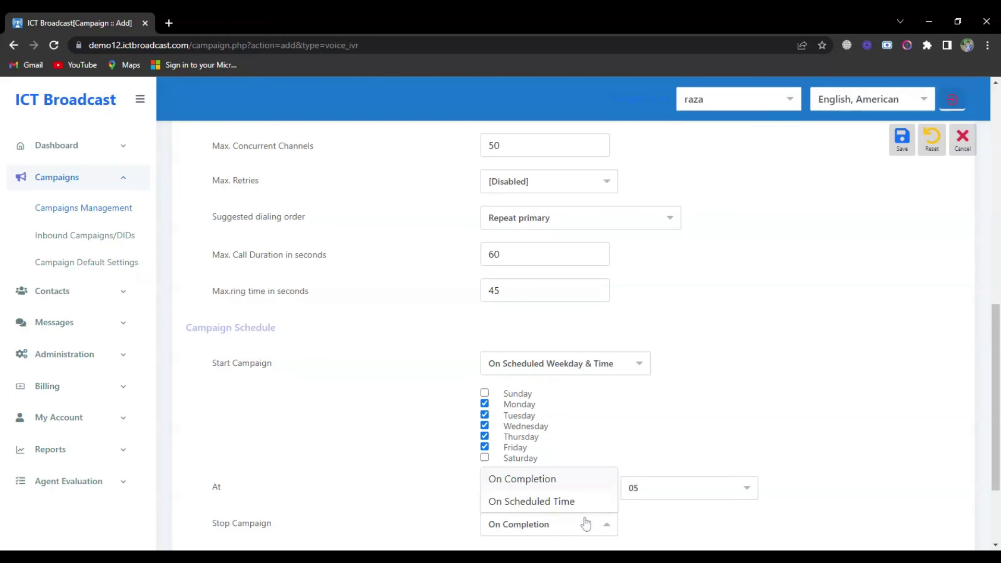
click(564, 486)
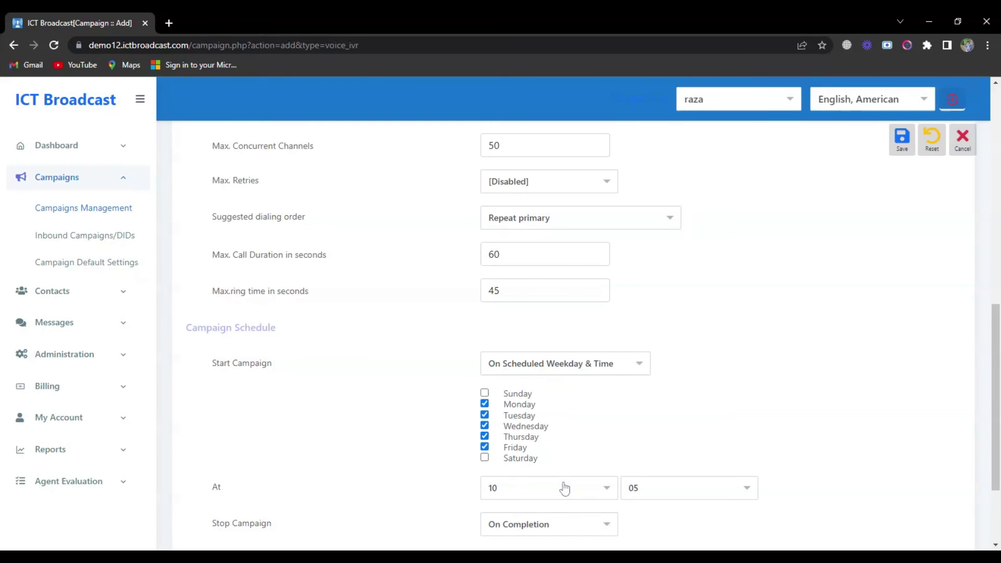
scroll(595, 477, up, 8)
scroll(621, 467, up, 2)
click(901, 139)
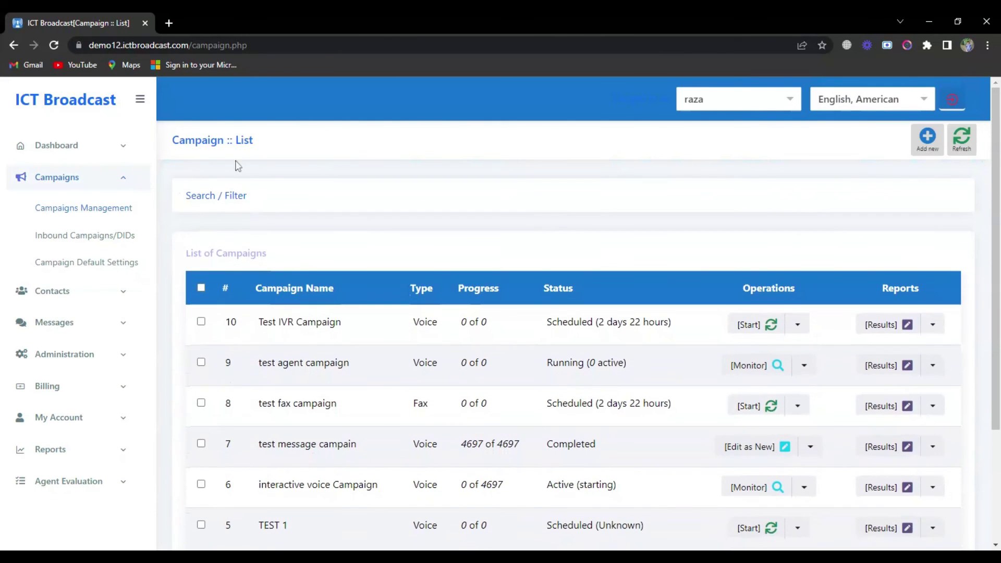
Start Test IVR Campaign from the campaign list and view its empty Campaign Statistics page
click(749, 327)
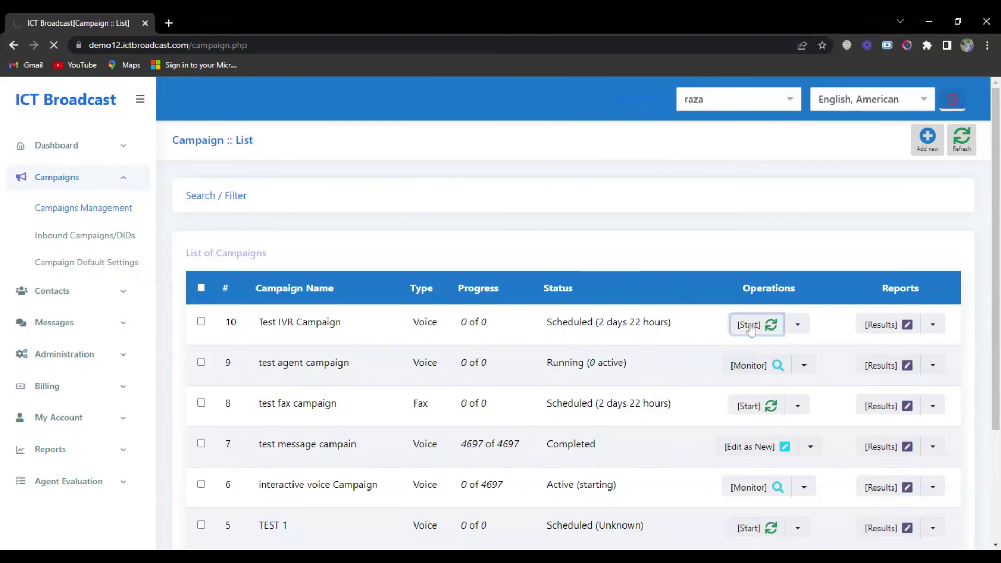
click(746, 327)
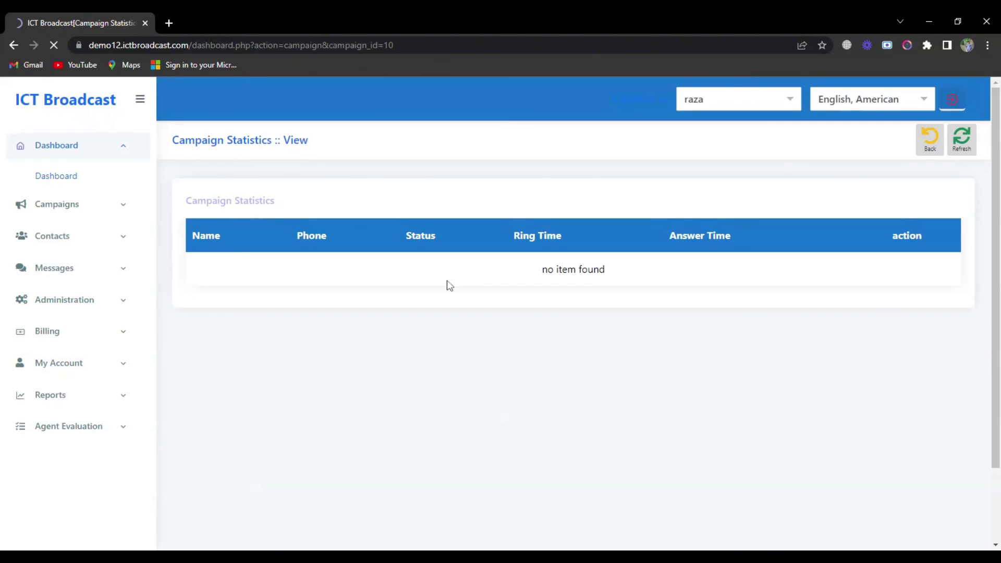